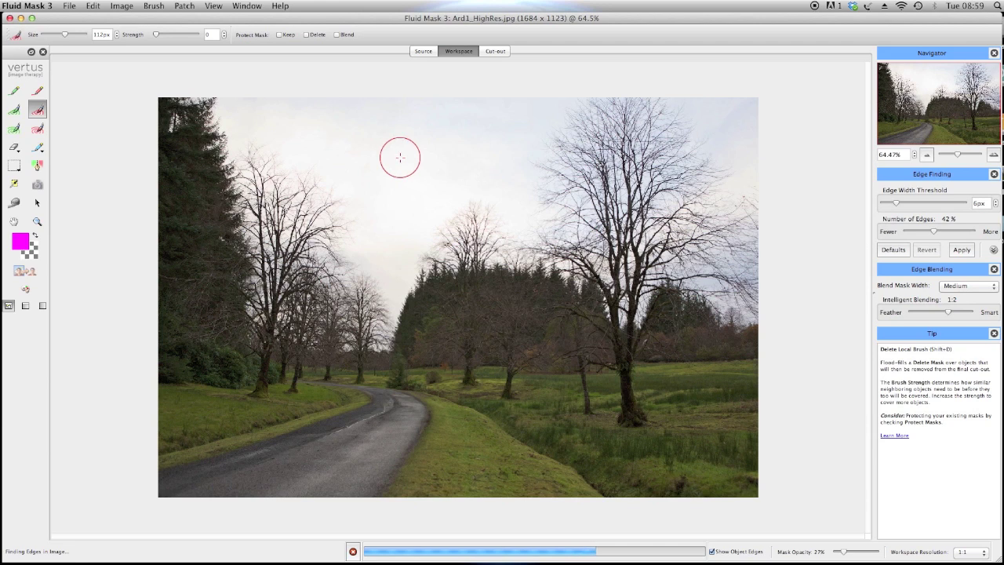
Mark the open sky for deletion with the Delete Local brush, including the area above the road and beyond the large tree
click(392, 159)
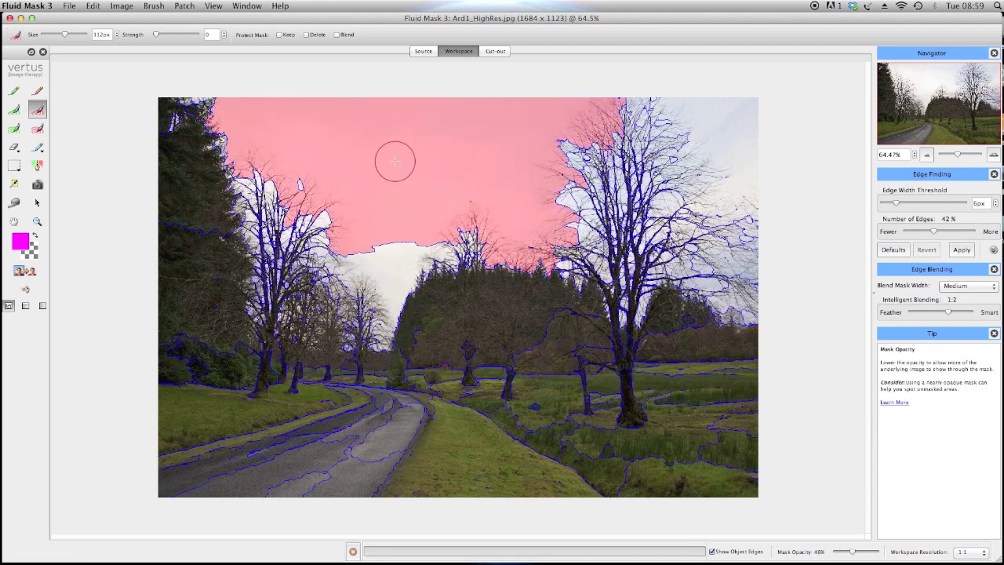
click(397, 243)
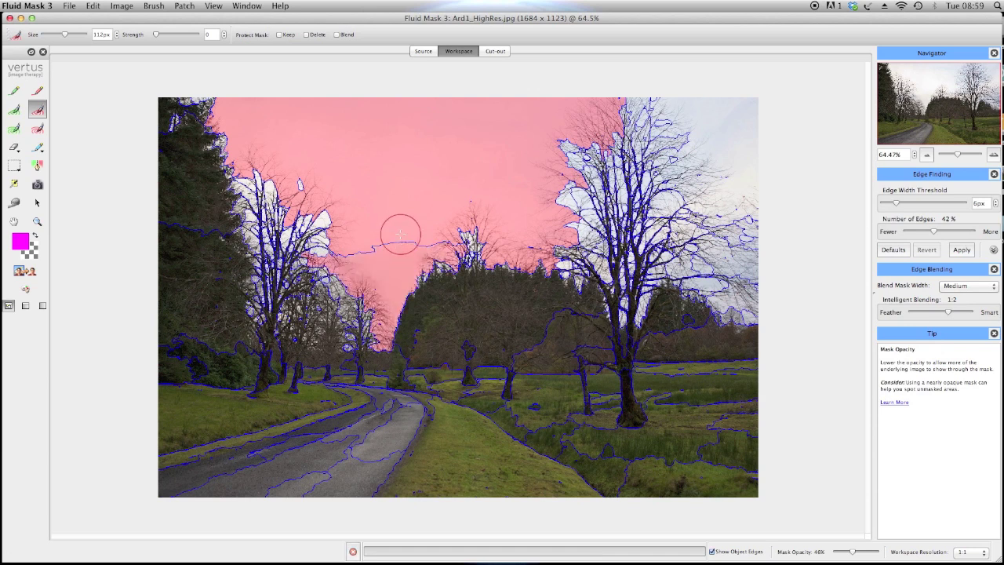
click(737, 115)
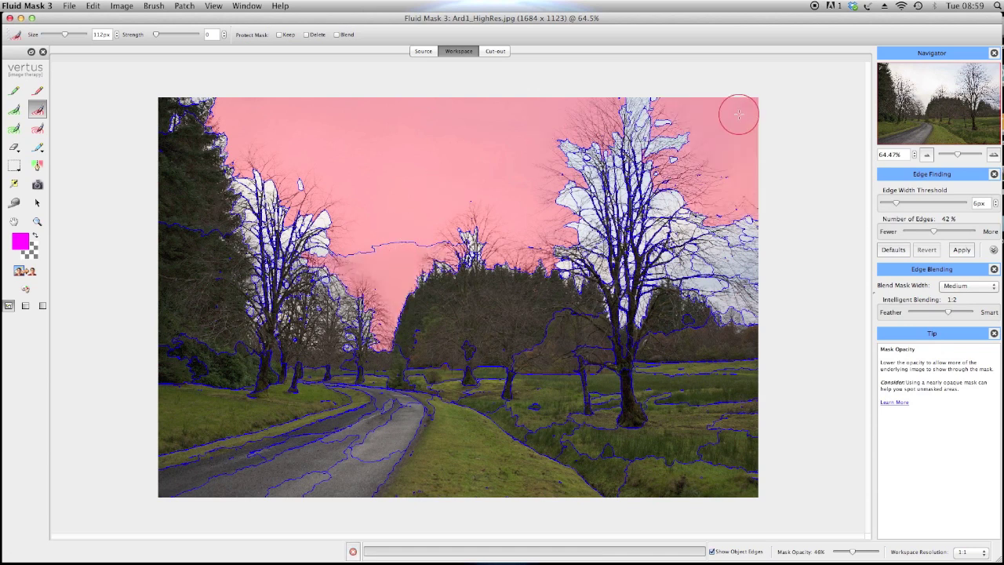
Auto-fill all unmasked areas with Keep and create the cut-out
click(120, 4)
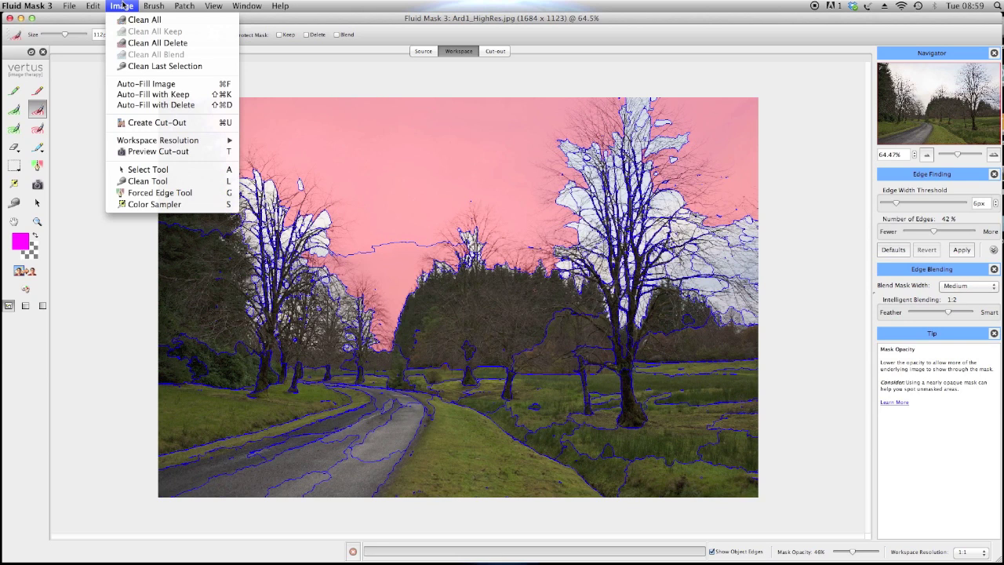
click(133, 96)
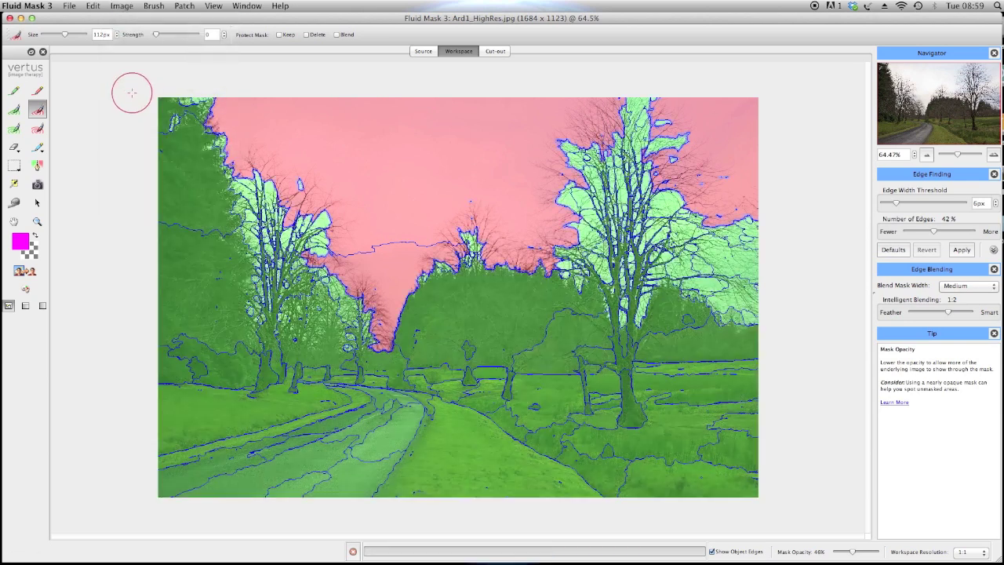
click(34, 271)
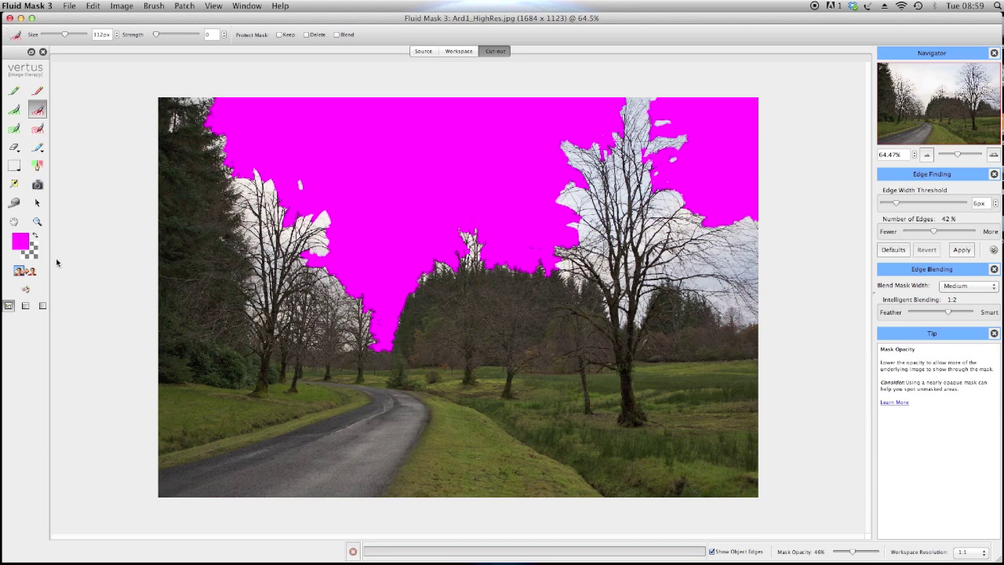
Paint a blend mask with the Blend Exact brush over all bare branches and the treeline, and create the cut-out again
click(36, 147)
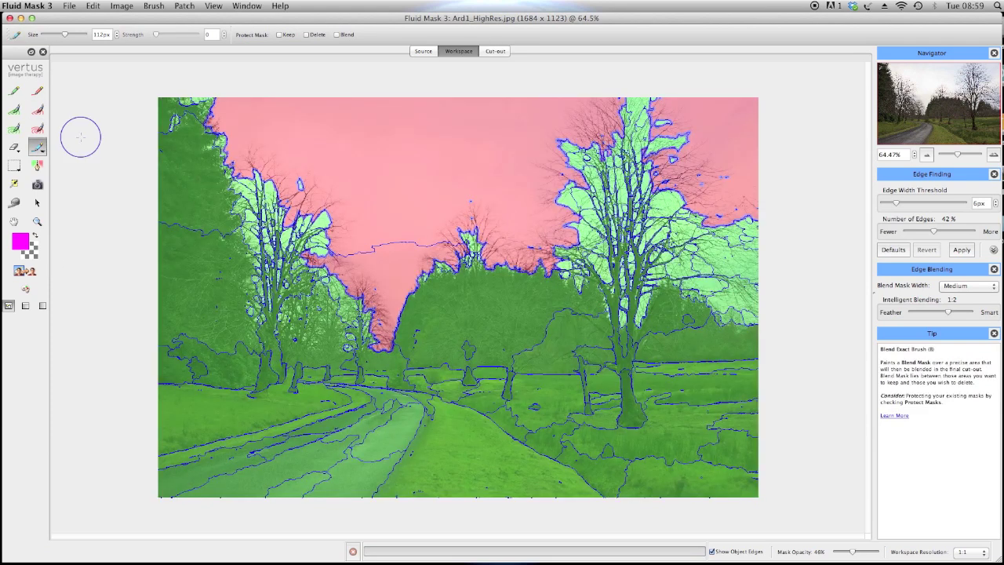
mouse_move(196, 105)
mouse_down()
mouse_move(172, 125)
mouse_move(208, 99)
mouse_move(230, 226)
mouse_move(267, 330)
mouse_move(334, 340)
mouse_move(382, 329)
mouse_move(328, 190)
mouse_move(228, 141)
mouse_move(344, 256)
mouse_move(349, 321)
mouse_move(321, 304)
mouse_move(384, 331)
mouse_move(477, 209)
mouse_move(444, 227)
mouse_move(474, 265)
mouse_move(539, 267)
mouse_move(540, 244)
mouse_move(510, 233)
mouse_move(609, 304)
mouse_move(638, 310)
mouse_move(679, 276)
mouse_move(687, 307)
mouse_move(717, 300)
mouse_move(759, 321)
mouse_move(763, 226)
mouse_move(659, 100)
mouse_move(609, 96)
mouse_move(554, 138)
mouse_move(547, 214)
mouse_move(633, 120)
mouse_move(585, 203)
mouse_move(584, 275)
mouse_move(668, 140)
mouse_move(618, 290)
mouse_move(696, 155)
mouse_move(705, 178)
mouse_move(687, 229)
mouse_move(709, 240)
mouse_move(728, 200)
mouse_move(736, 302)
mouse_move(750, 238)
mouse_move(757, 288)
mouse_up()
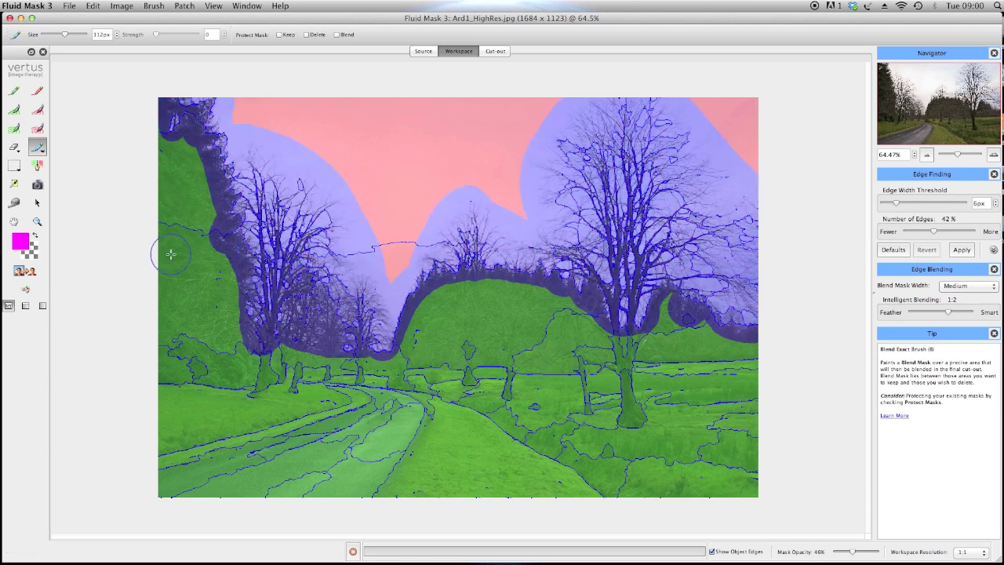
click(34, 271)
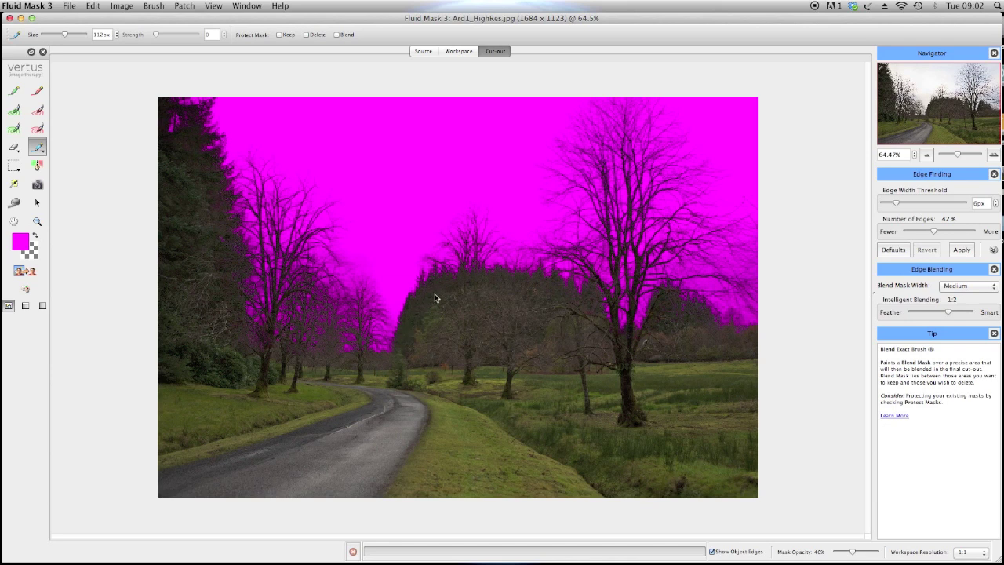
Create a rectangle patch covering the whole image and reposition the Color Workspace and Patch Properties windows
click(16, 169)
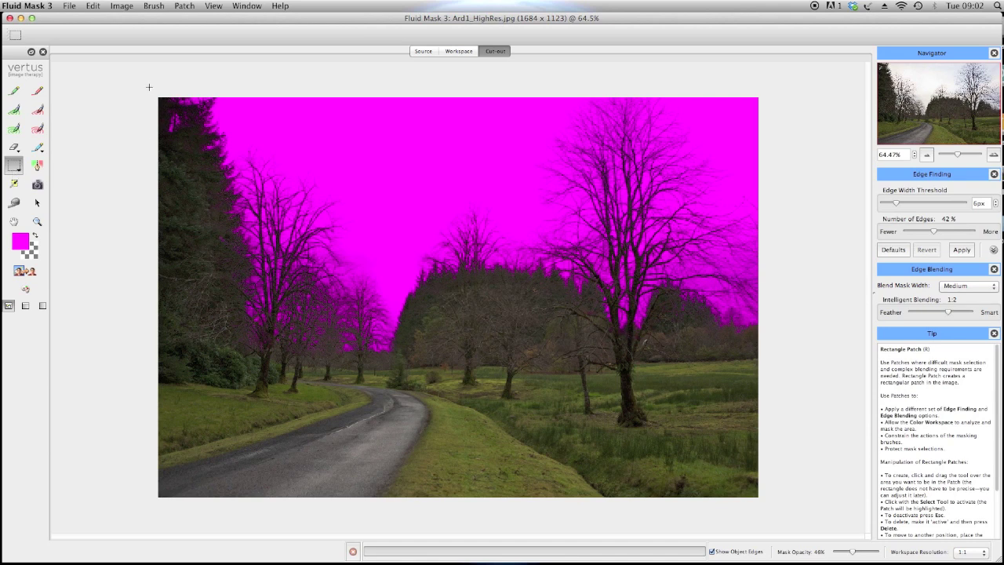
drag(149, 87, 823, 541)
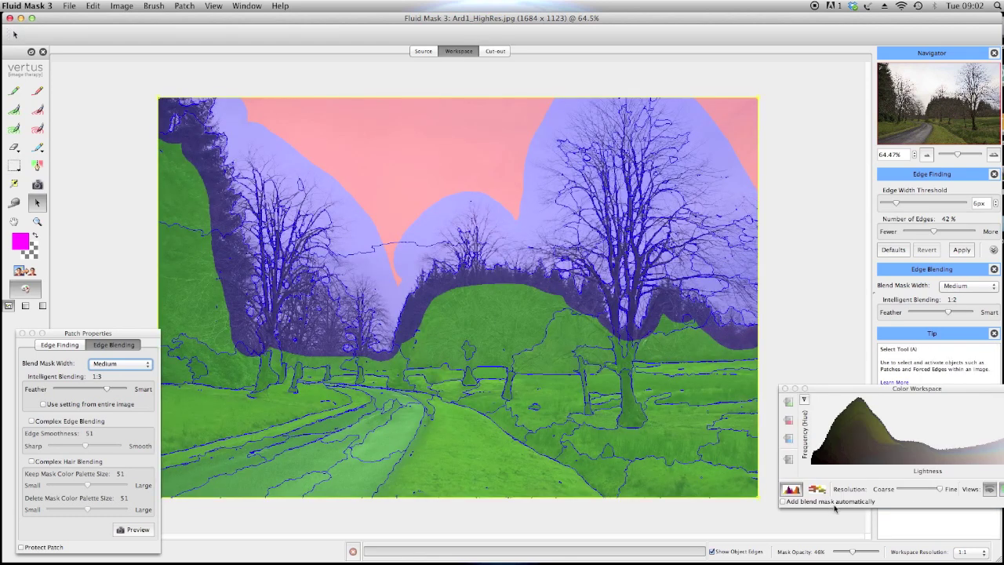
drag(824, 389, 810, 382)
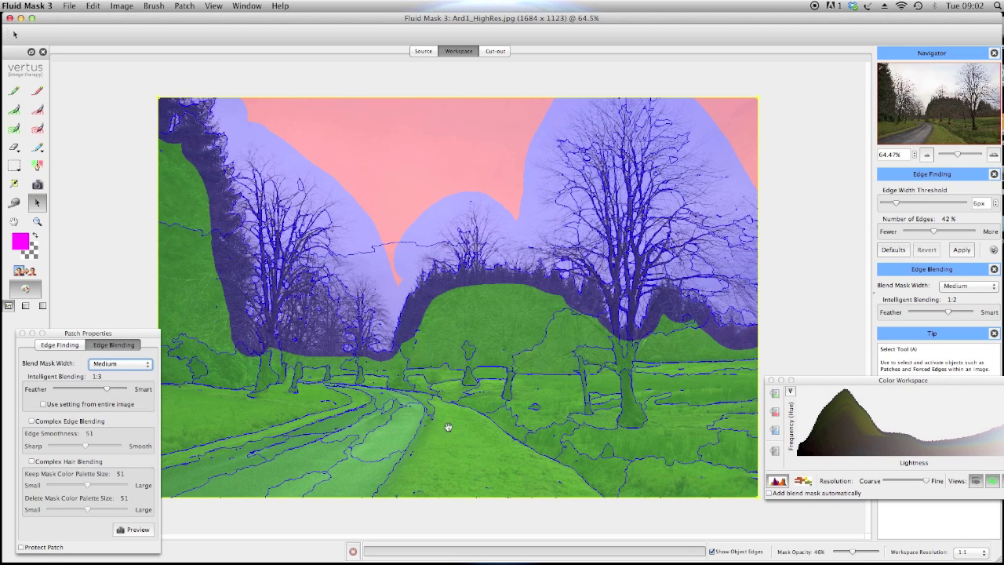
drag(138, 334, 129, 328)
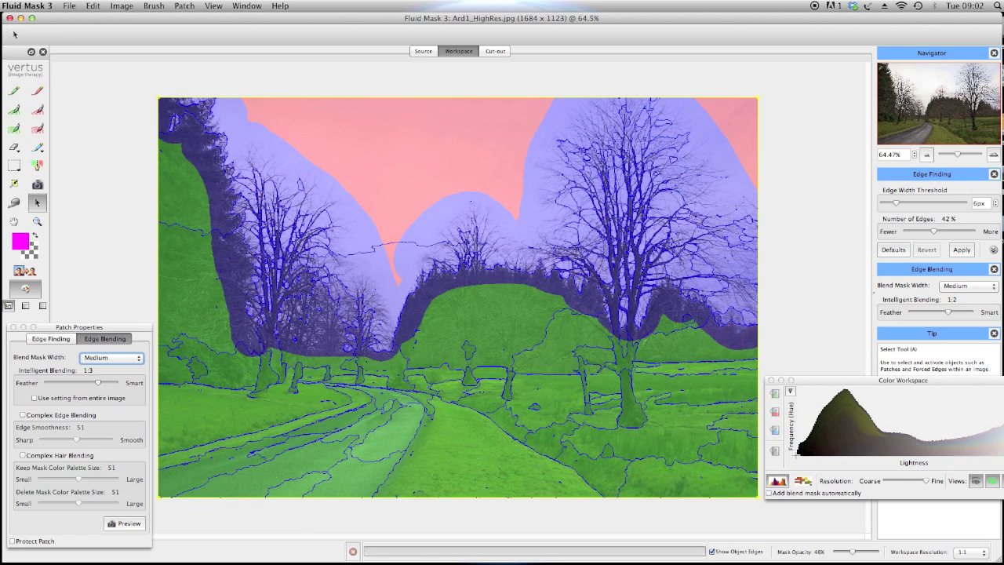
Select the darkest lightness range in the Color Workspace, add it to the Keep mask and preview the patch
click(812, 454)
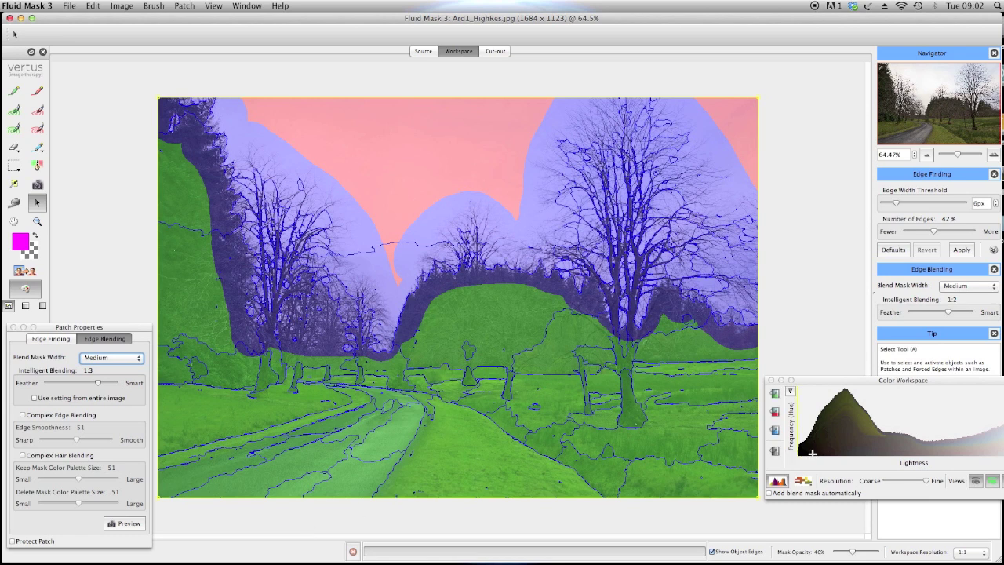
drag(837, 450, 849, 448)
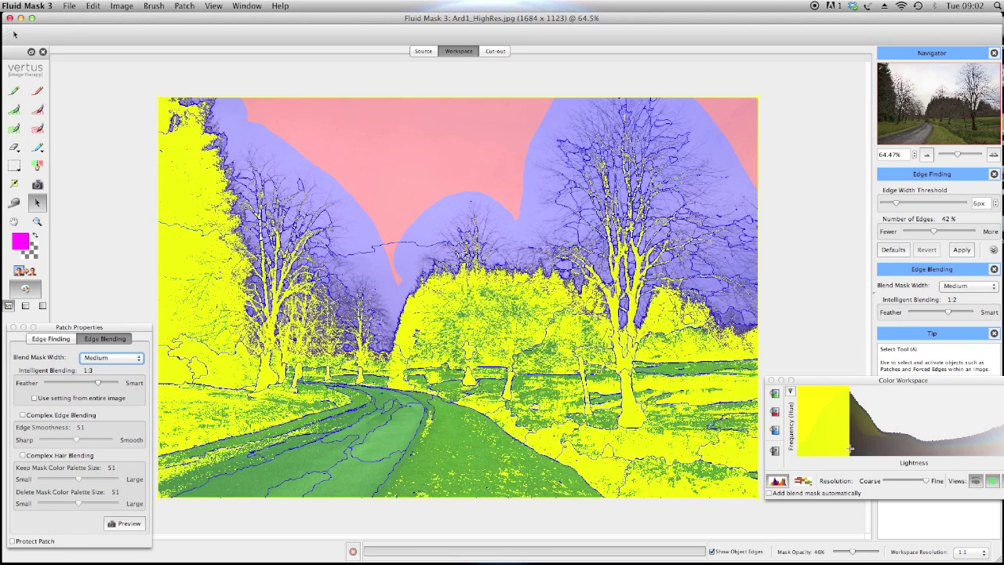
drag(844, 450, 842, 451)
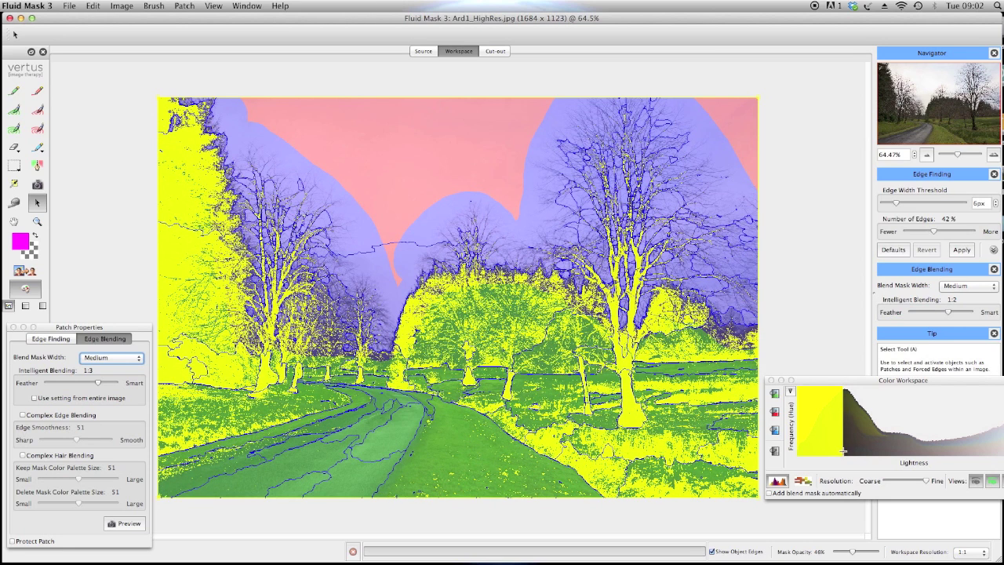
click(775, 394)
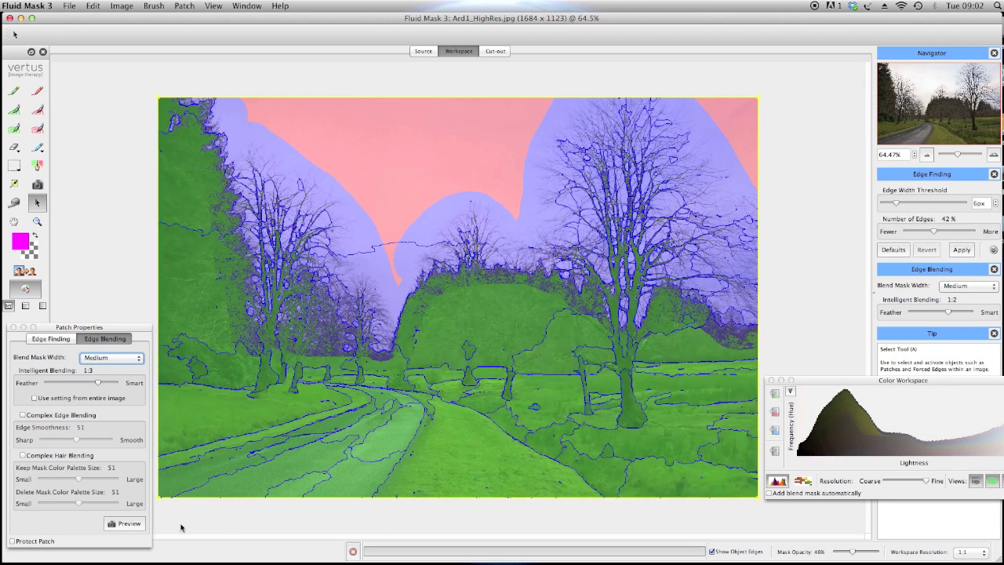
click(126, 523)
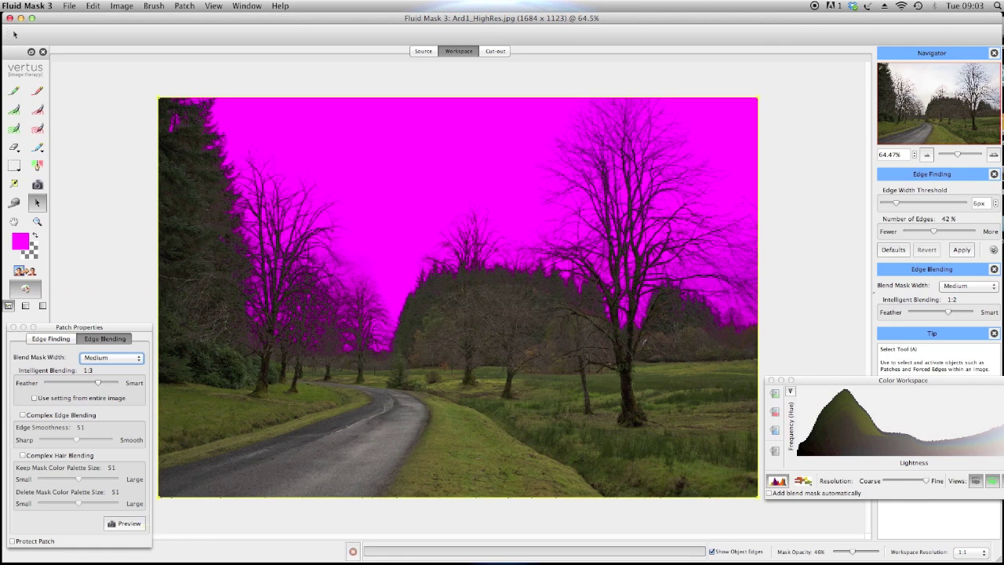
Hide Keep-masked colors in the Color Workspace, add a narrow band of the darkest remaining tones to the Keep mask, and preview
click(993, 482)
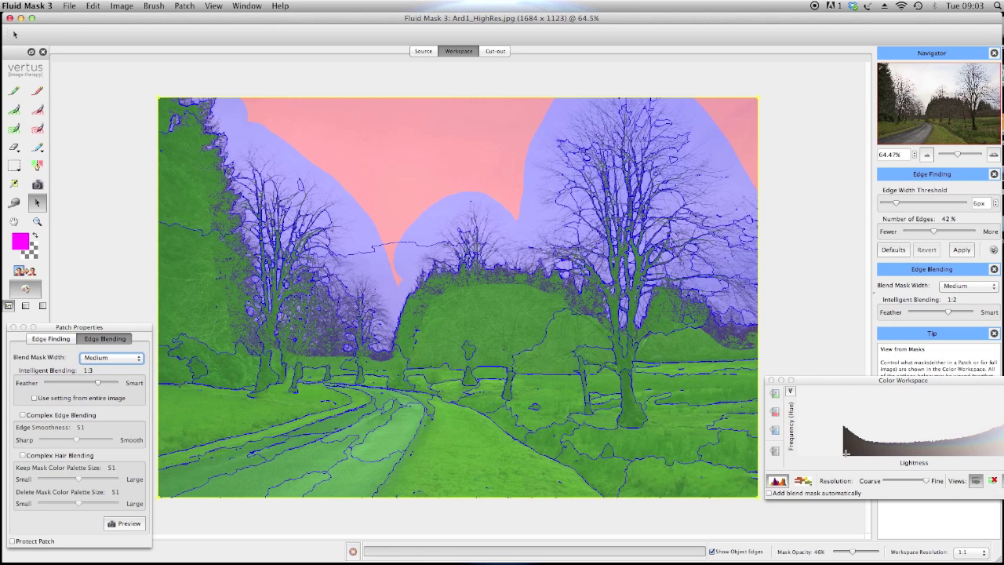
key(s)
drag(850, 452, 853, 451)
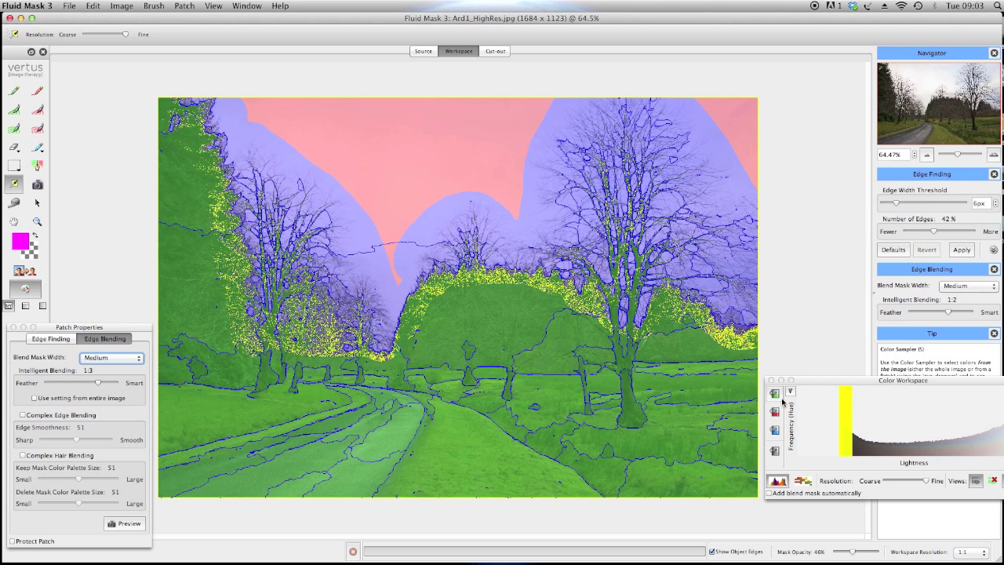
click(779, 396)
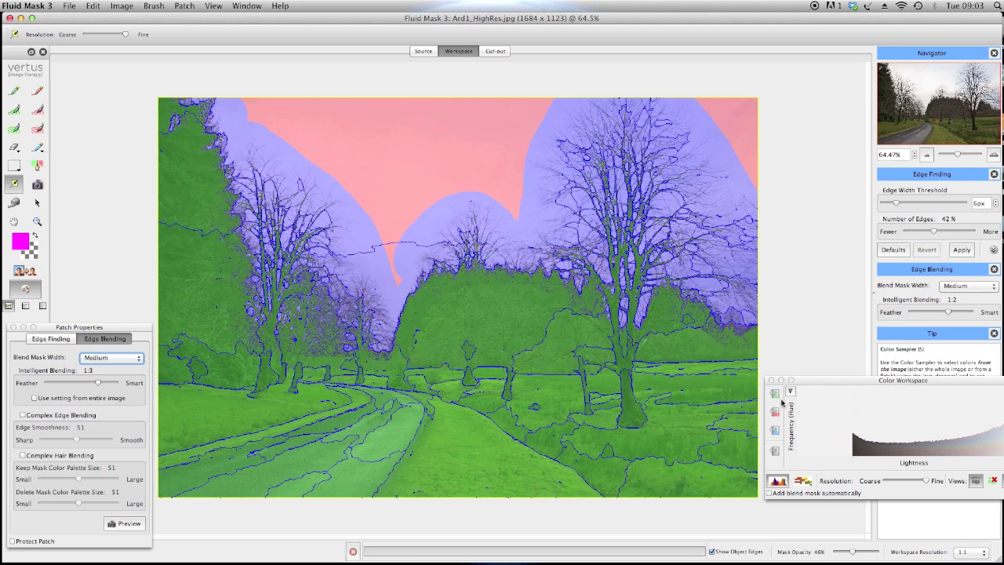
click(132, 523)
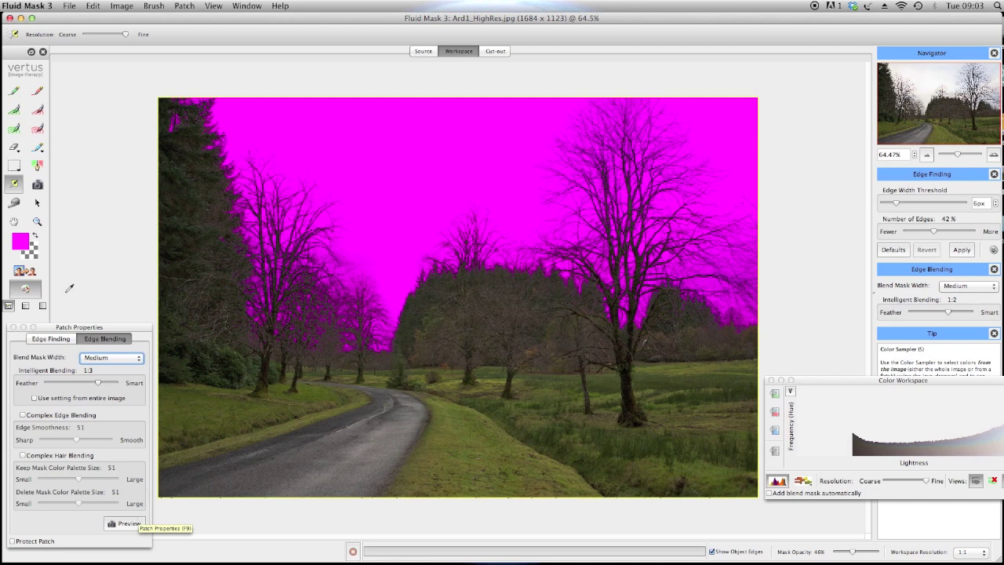
Examine the cut-out edges of the conifer and the adjoining bare trees up close, comparing them with the source image
click(37, 222)
drag(173, 103, 261, 164)
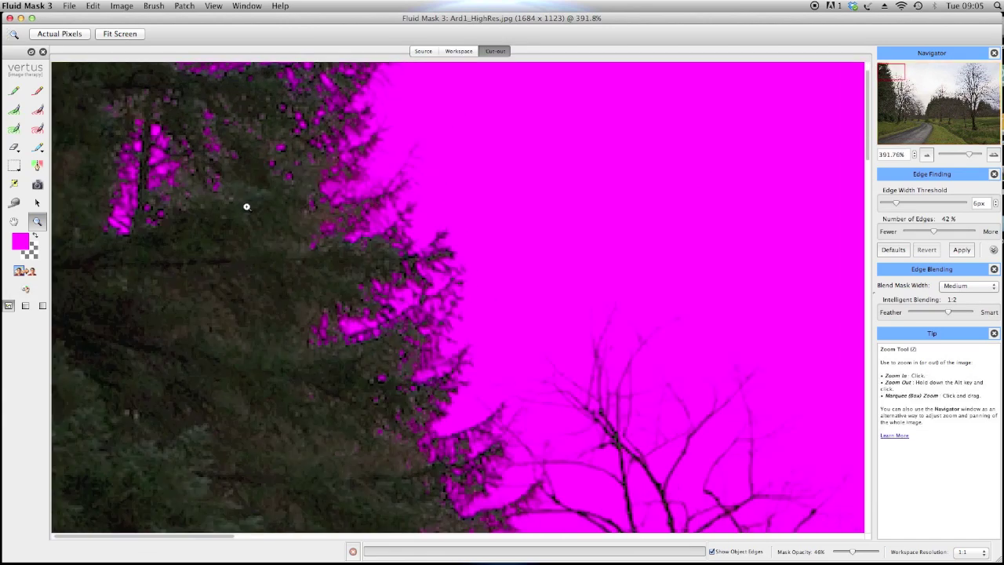
key(super+1)
key(super+3)
key(space)
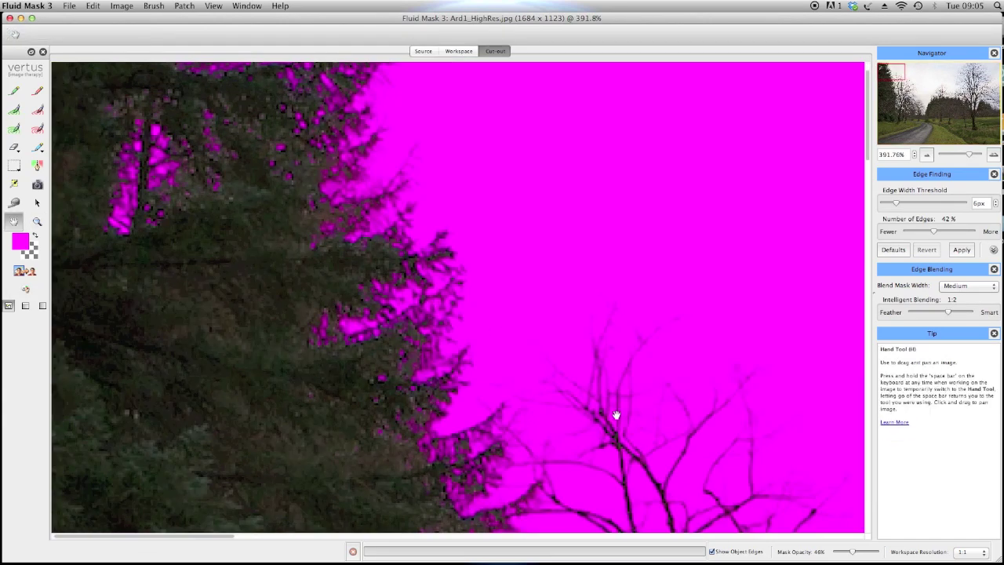
drag(626, 470, 447, 150)
drag(586, 426, 531, 170)
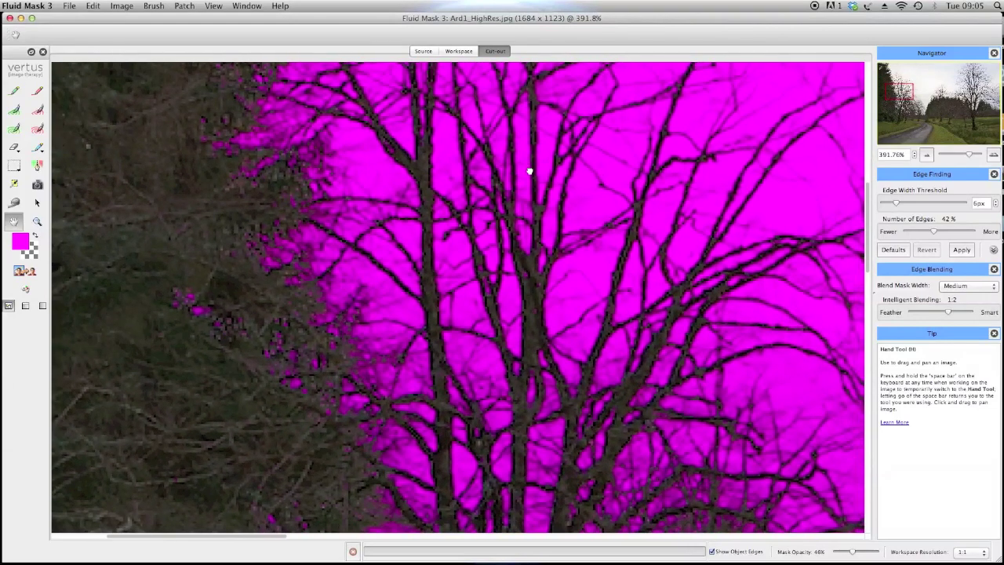
key(z)
key(super+1)
key(super+3)
key(super+1)
key(super+3)
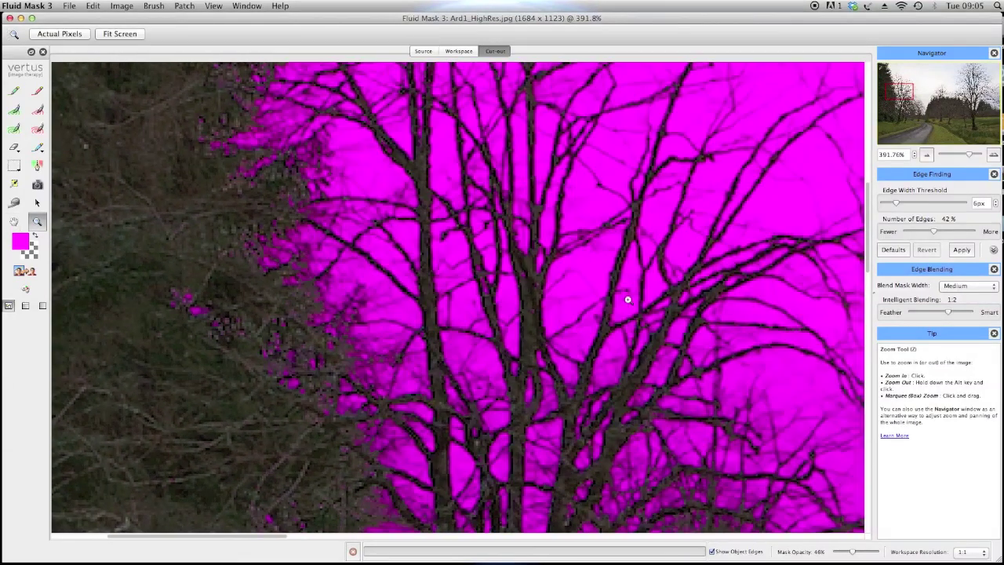
Inspect the cut-out branches of the middle tree above the conifers against the source image
key(space)
drag(776, 296, 421, 273)
drag(629, 273, 327, 271)
drag(668, 270, 310, 212)
drag(517, 242, 334, 229)
key(super+1)
key(super+3)
key(super+1)
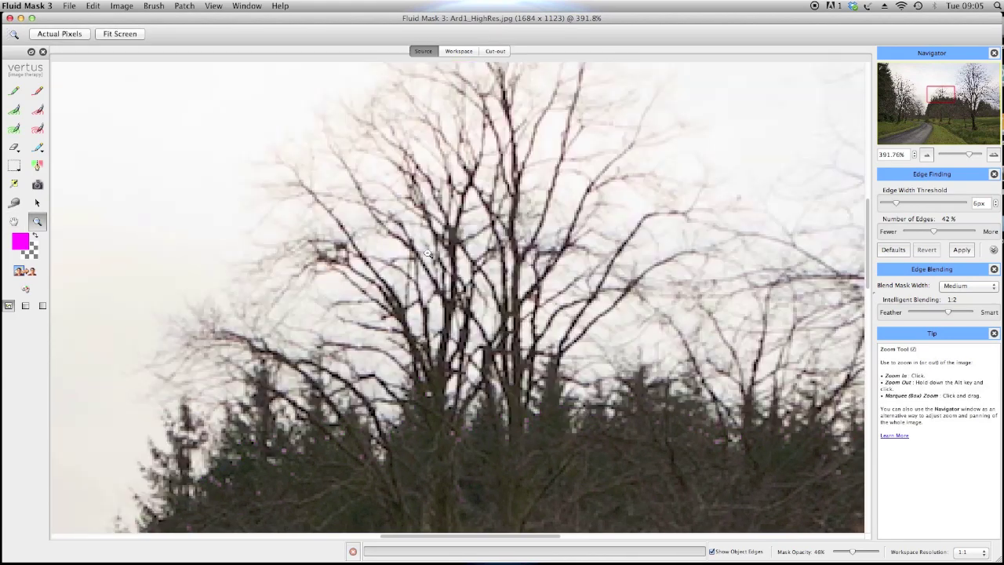
key(super+3)
Inspect the cut-out around the large tree's branches and the small conifers beneath them, comparing with the source
scroll(625, 292, right, 3)
scroll(625, 292, right, 15)
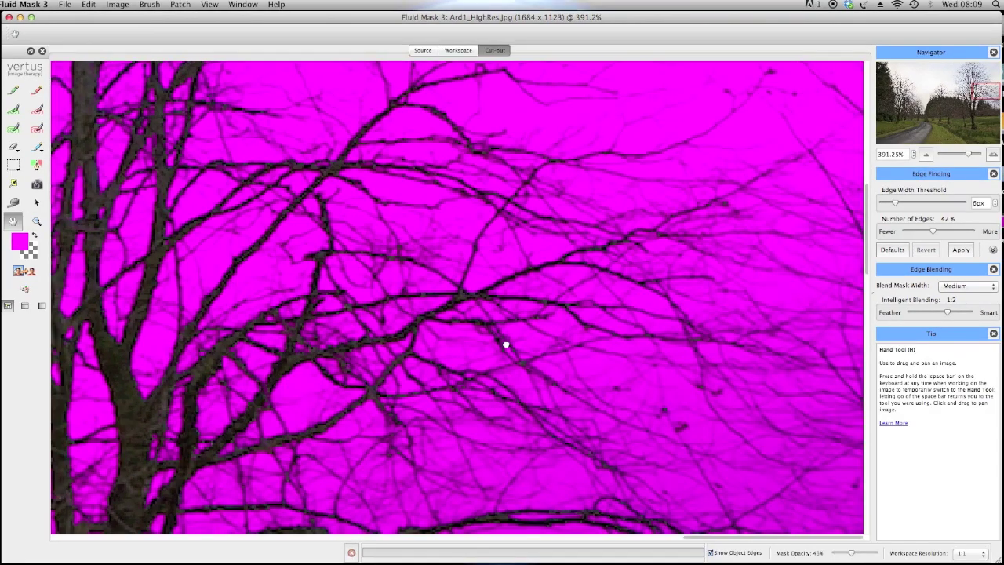
drag(506, 345, 340, 162)
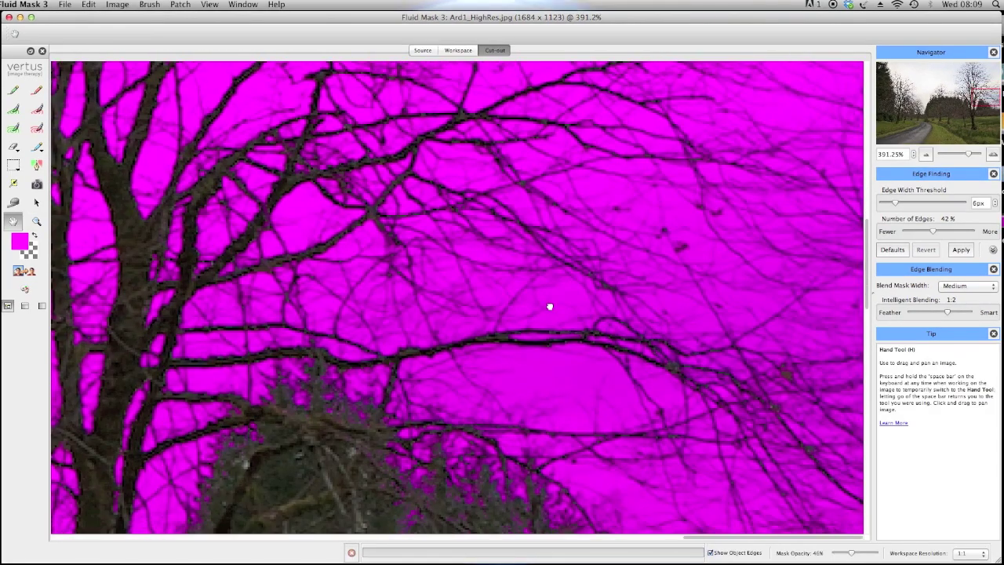
drag(546, 305, 528, 123)
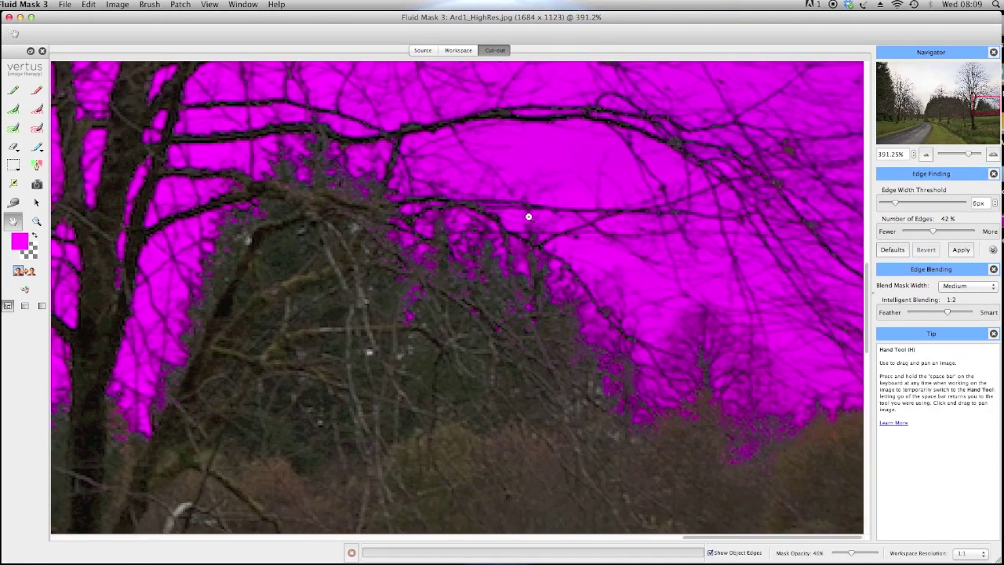
key(z)
key(1)
key(3)
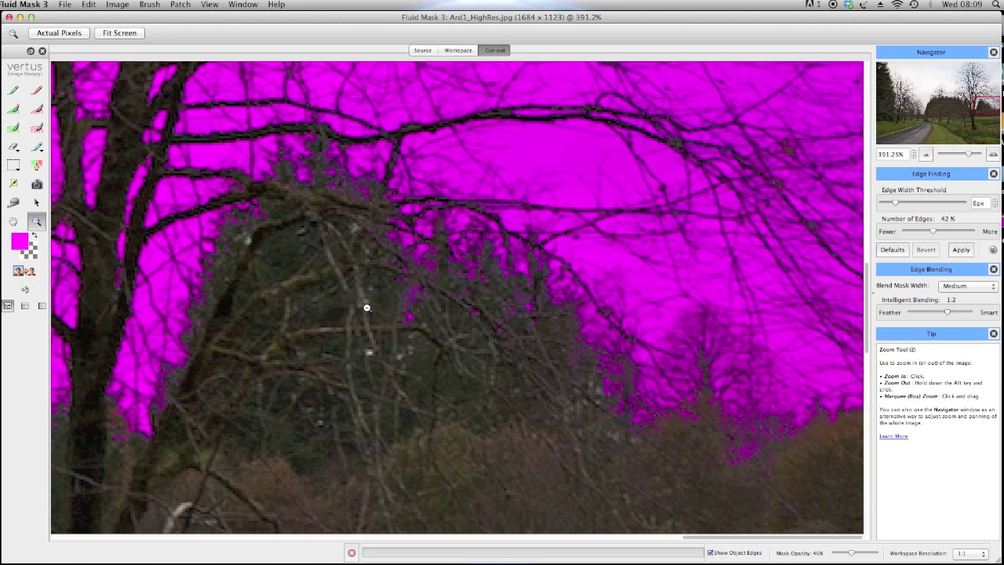
Return to the workspace view, lower the mask opacity to 29% and set the Blend Exact brush size to 15 px
key(2)
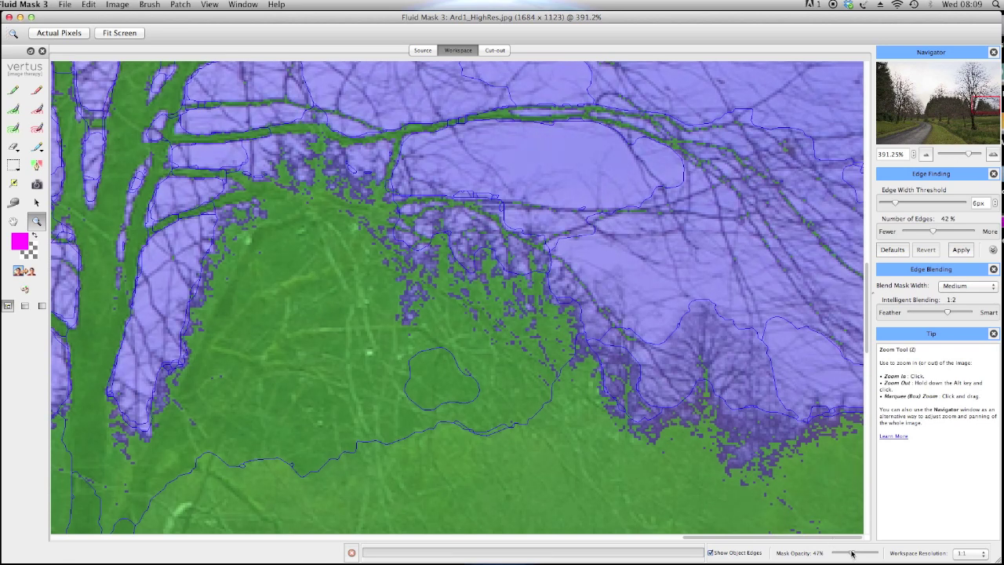
drag(848, 554, 843, 554)
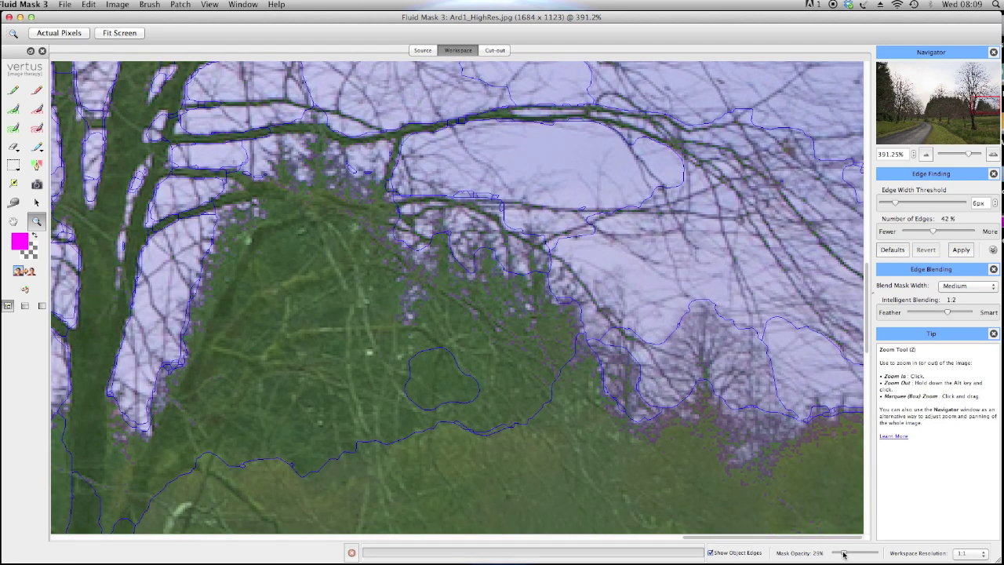
click(41, 146)
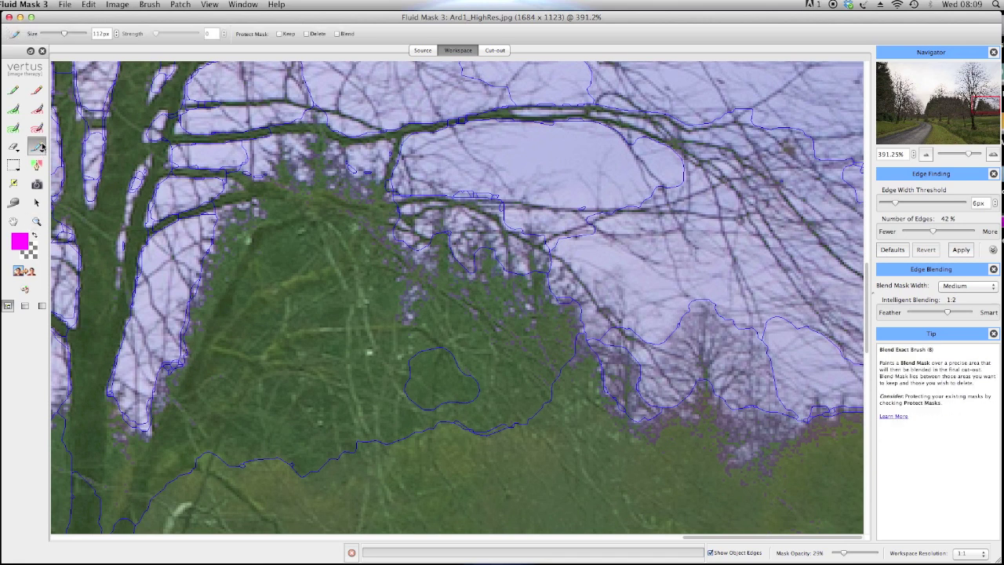
drag(63, 35, 50, 38)
Dab the blend mask with the 15 px brush over the small sky gaps inside the conifer foliage beneath the large tree's branches
click(371, 350)
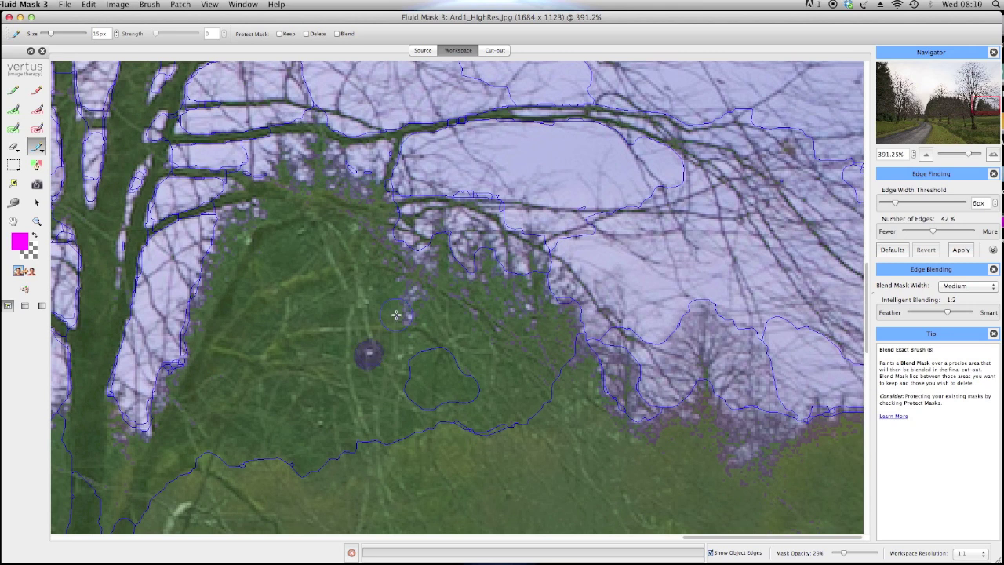
click(411, 313)
drag(411, 312, 414, 302)
drag(404, 354, 407, 348)
click(244, 235)
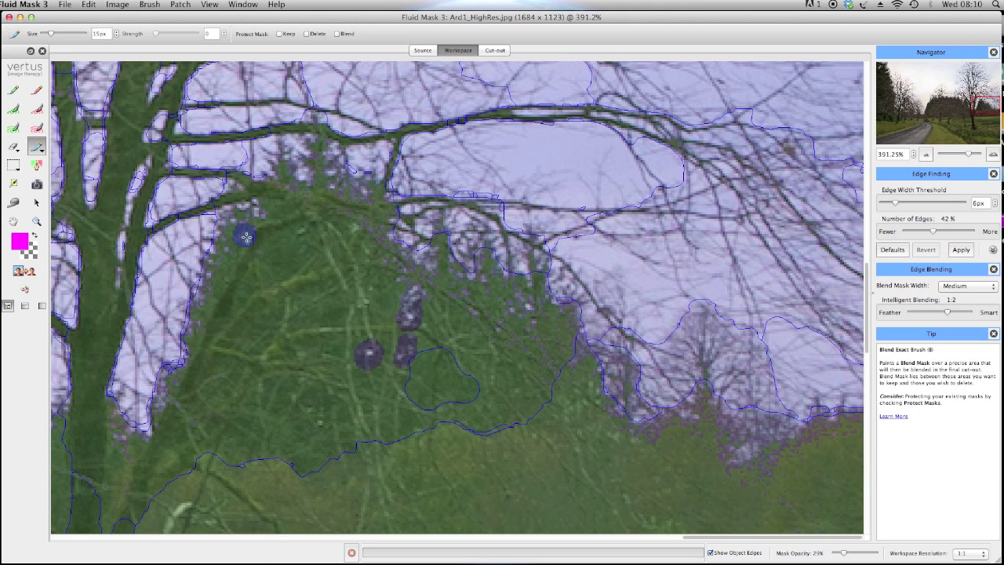
click(261, 256)
click(301, 349)
click(355, 226)
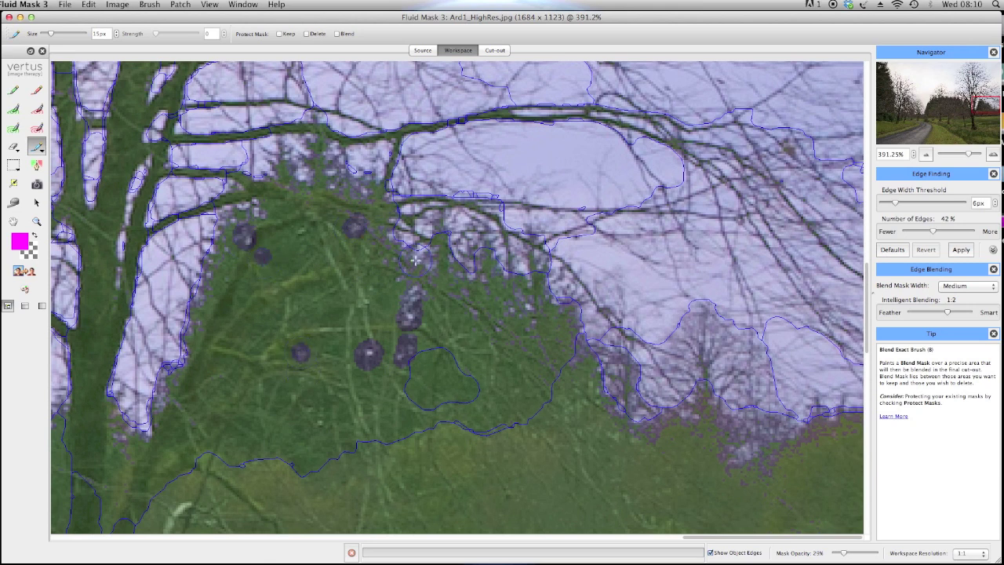
click(419, 304)
click(398, 276)
click(369, 292)
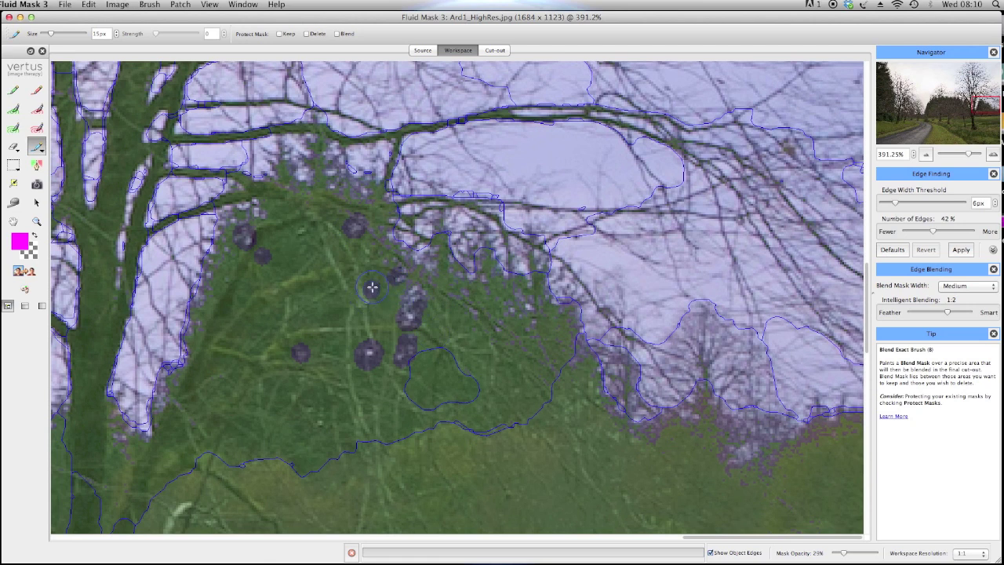
click(370, 249)
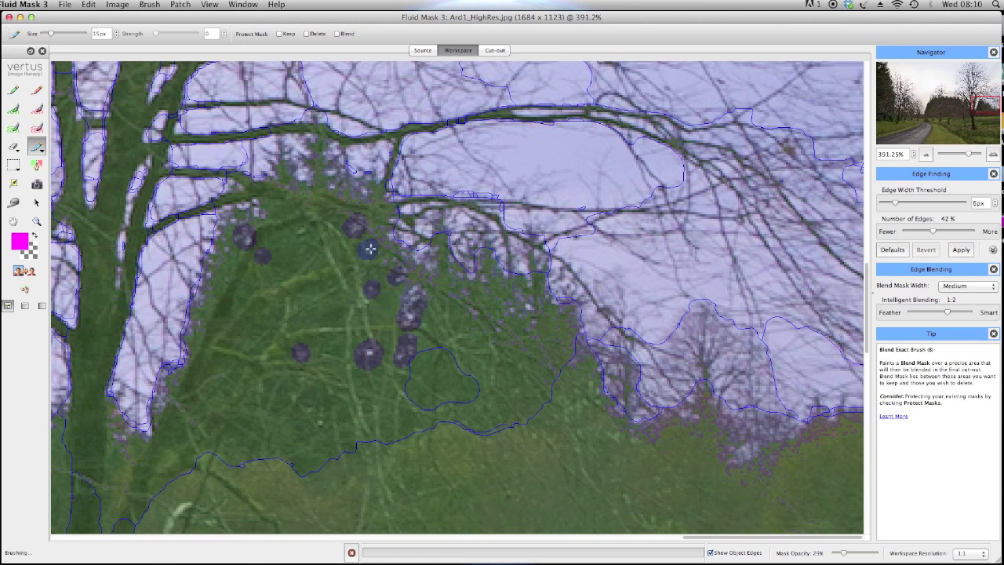
Create the cut-out with the new blend spots and compare the conifer foliage with the source image
click(33, 272)
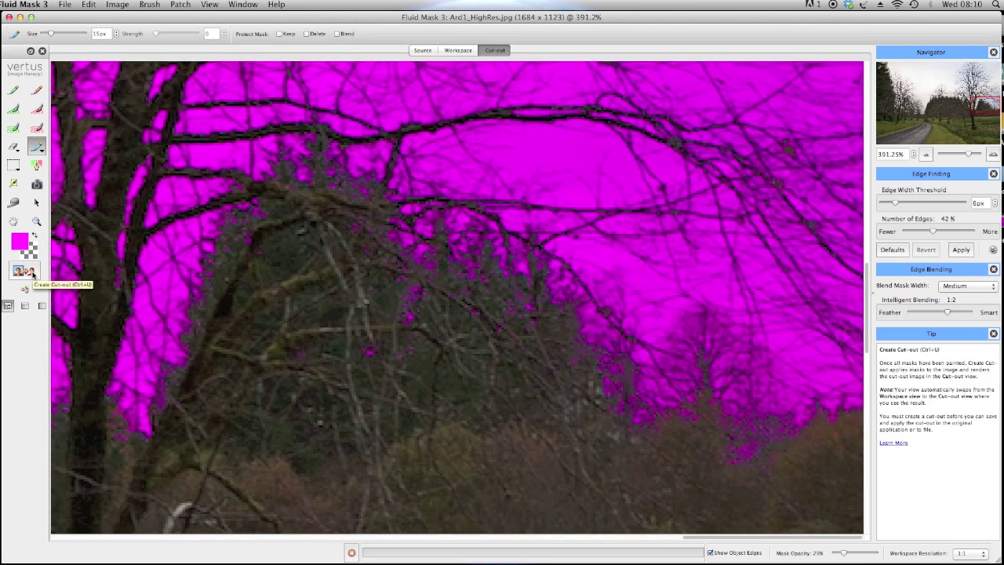
key(s)
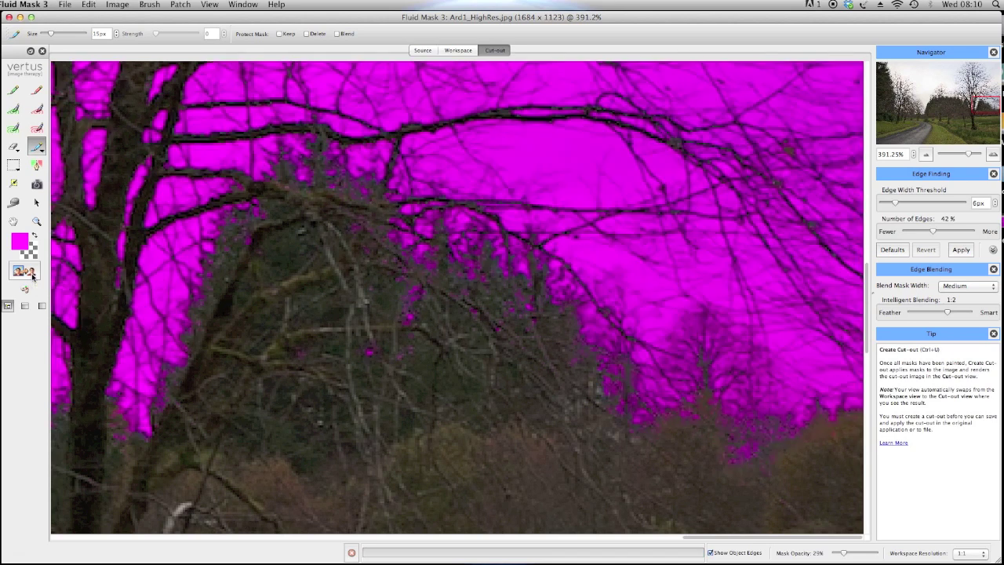
key(s)
Add blend mask to the conifer's lower-right foliage edge in the workspace, then recreate the cut-out and check that edge
key(w)
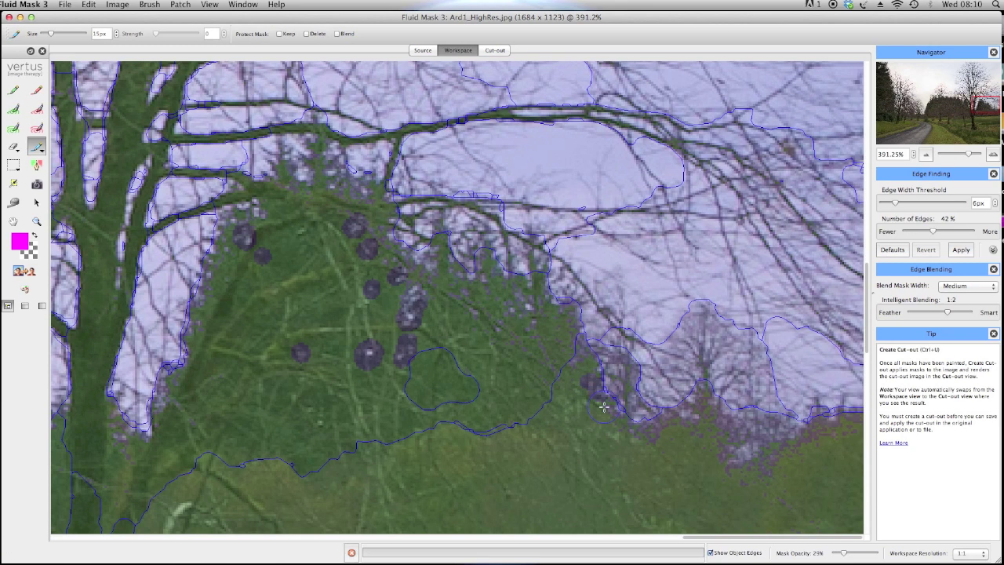
click(32, 272)
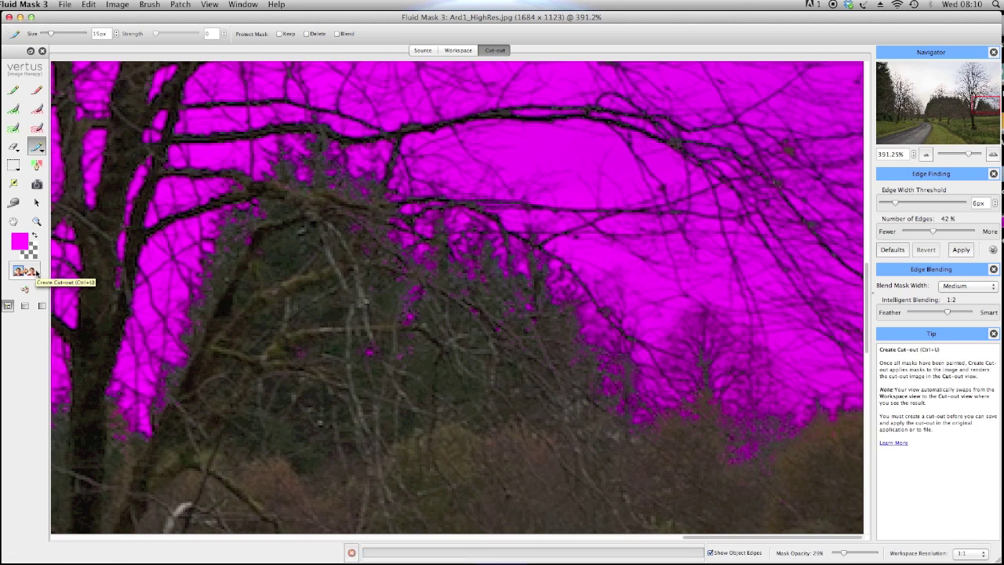
key(z)
key(c)
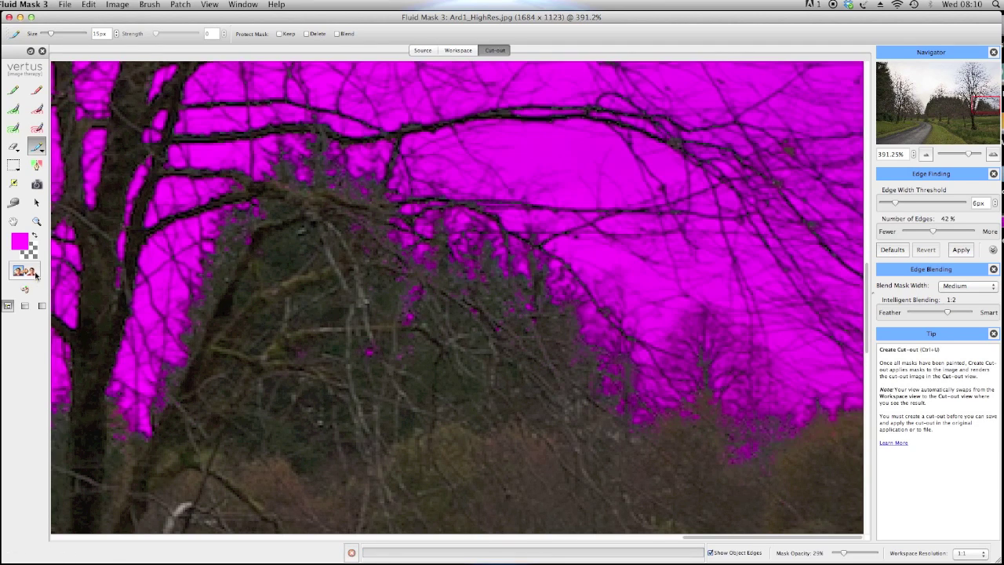
key(z)
key(c)
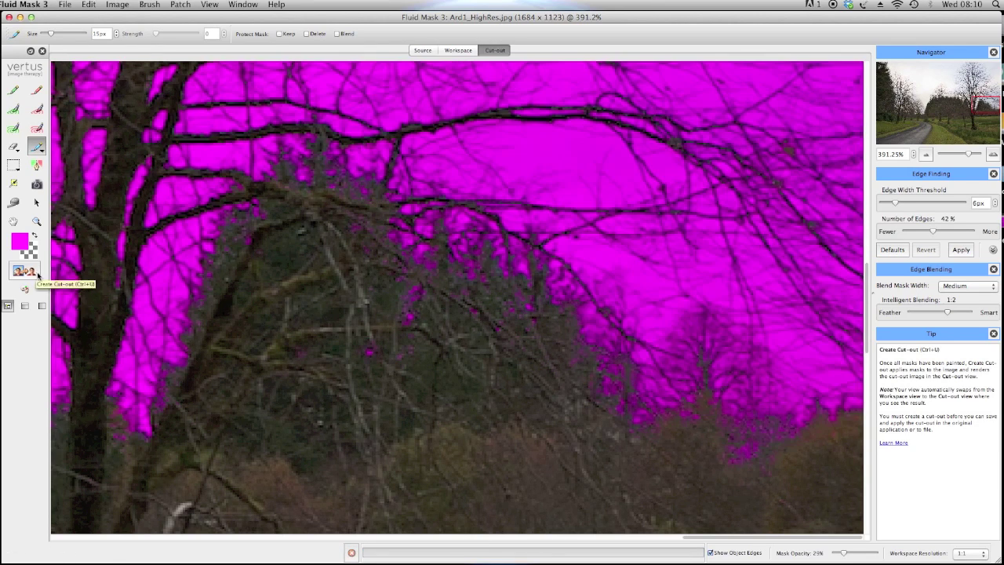
Review the cut-out of the whole landscape and create the cut-out once more
key(super+minus)
key(super+minus)
key(super+minus)
key(super+minus)
key(super+minus)
key(super+minus)
key(super+minus)
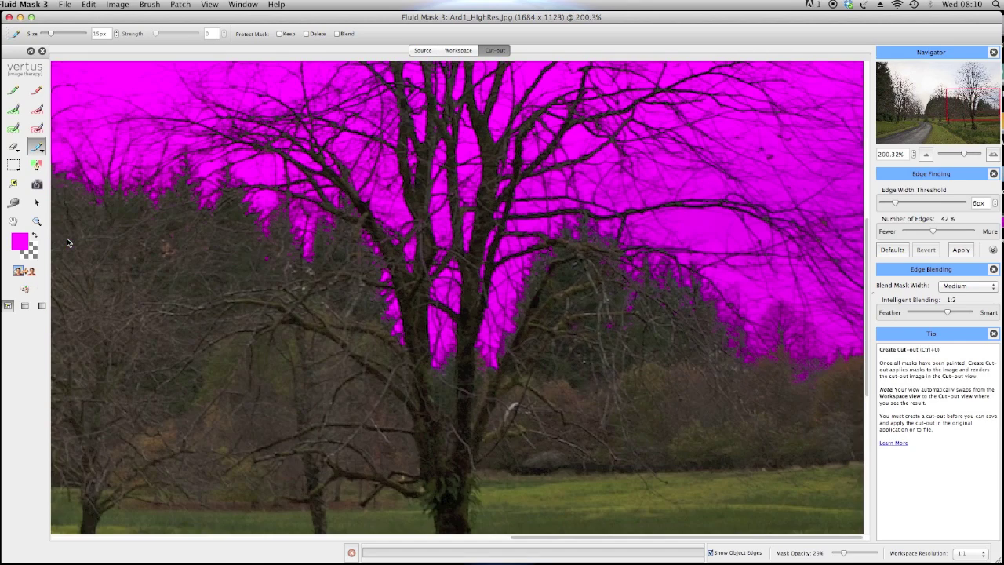
key(super+minus)
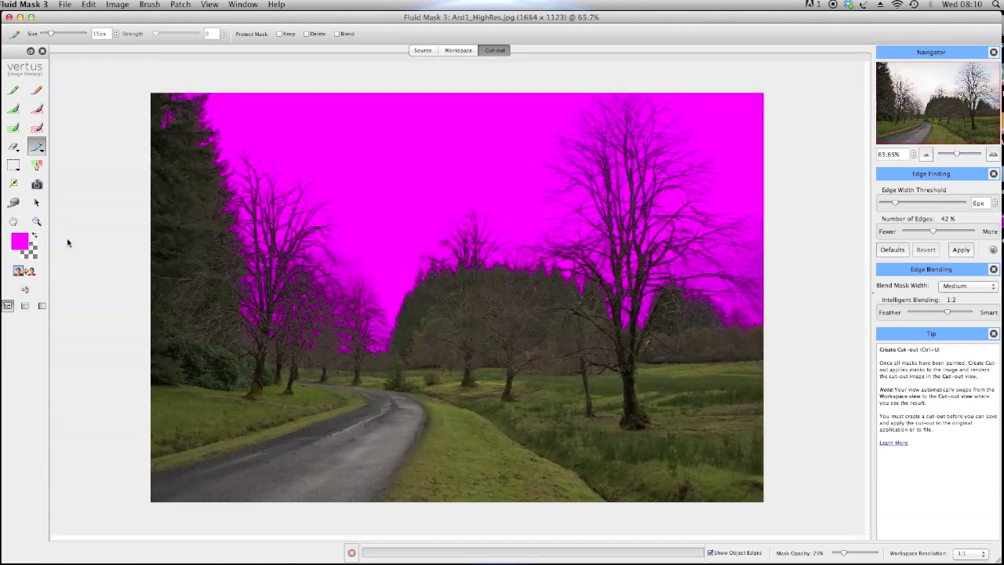
click(34, 272)
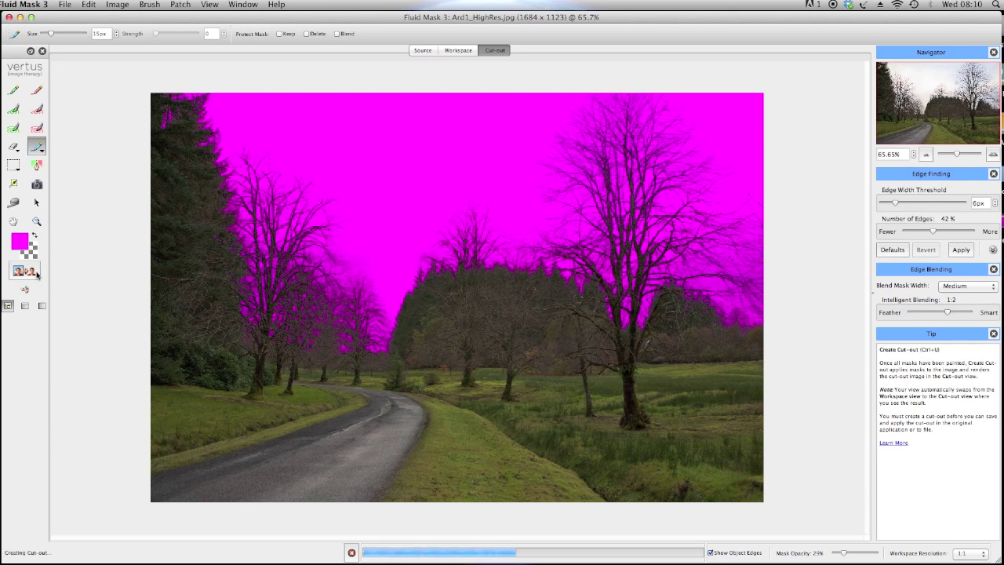